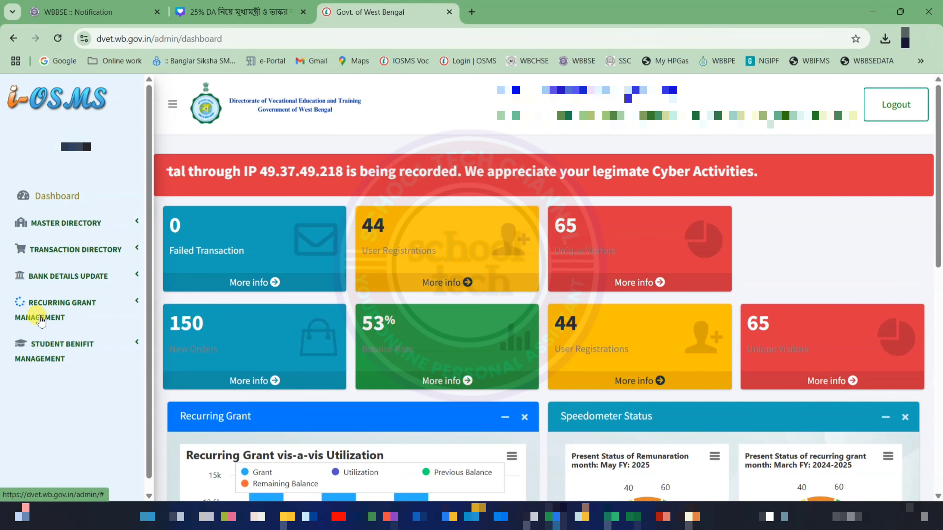
Open the new Statement of Expenditure form and submit financial year 2024-2025 with period March
left_click(80, 303)
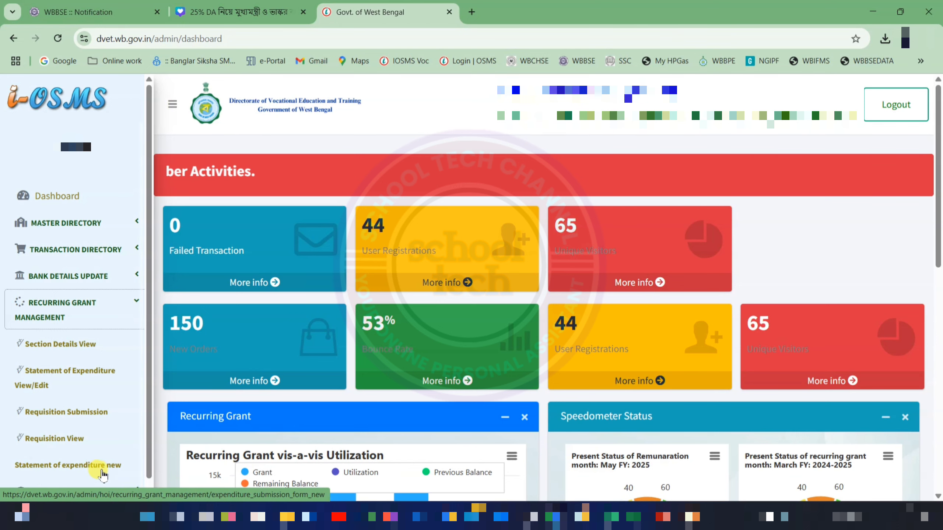
left_click(82, 472)
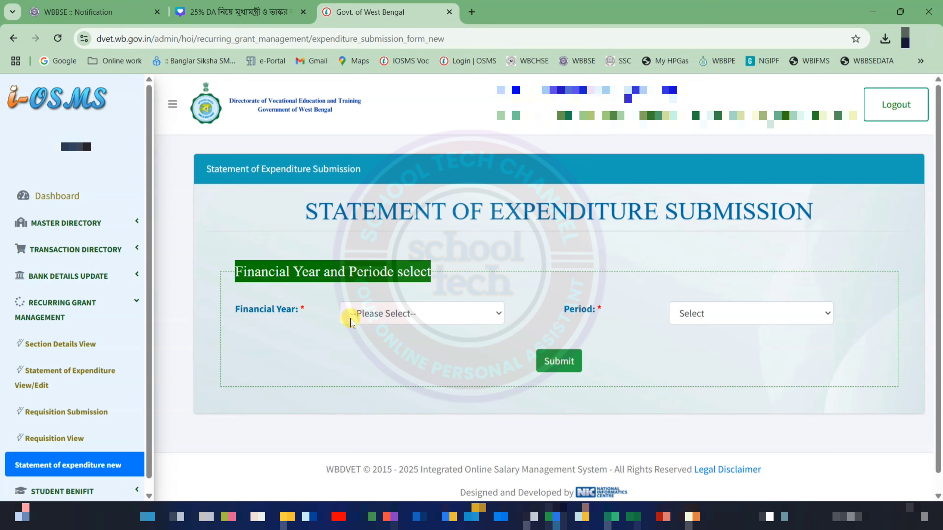
left_click(392, 309)
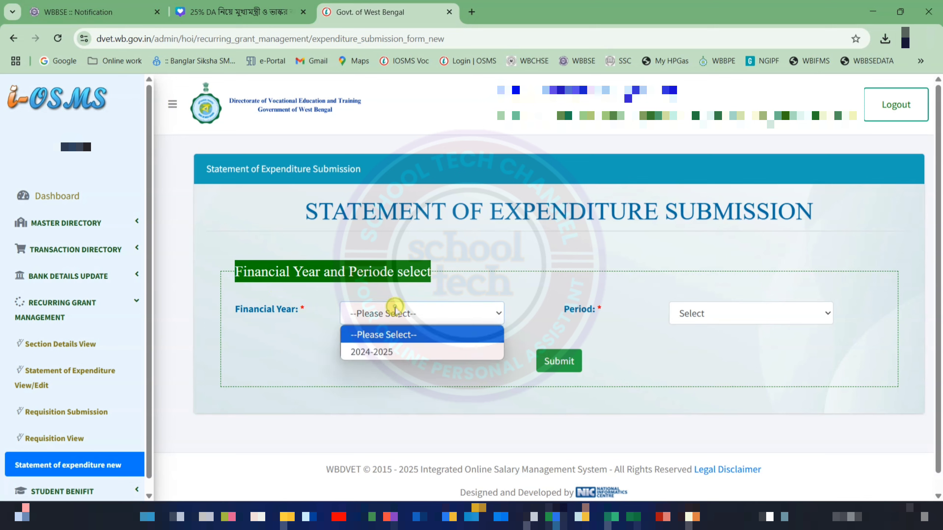
left_click(375, 352)
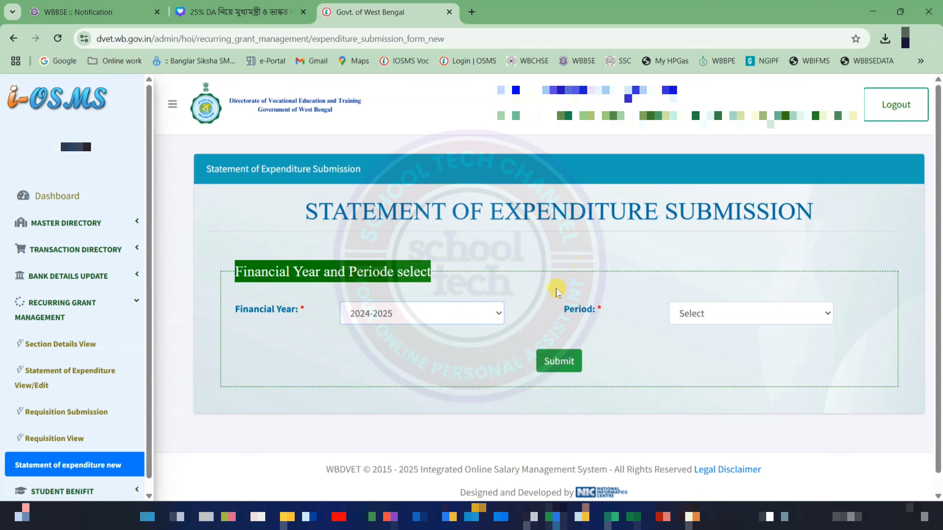
left_click(732, 312)
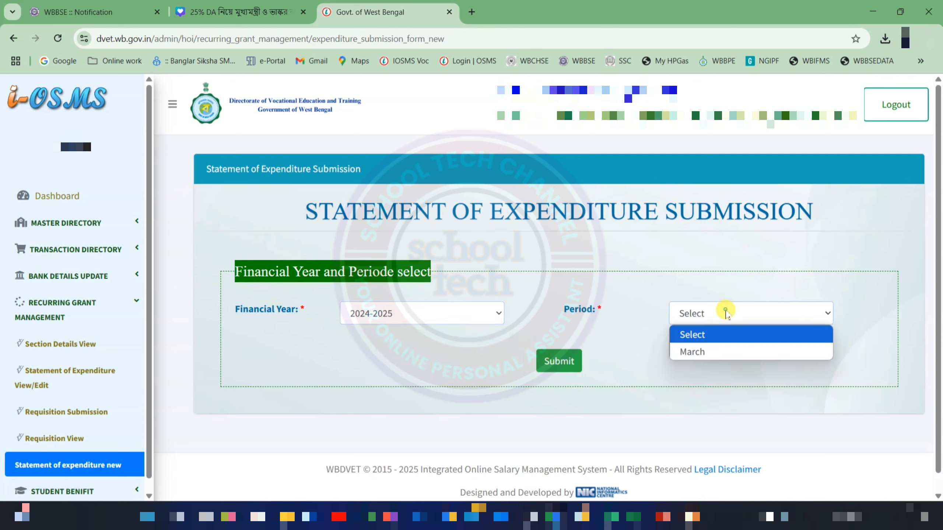
left_click(708, 353)
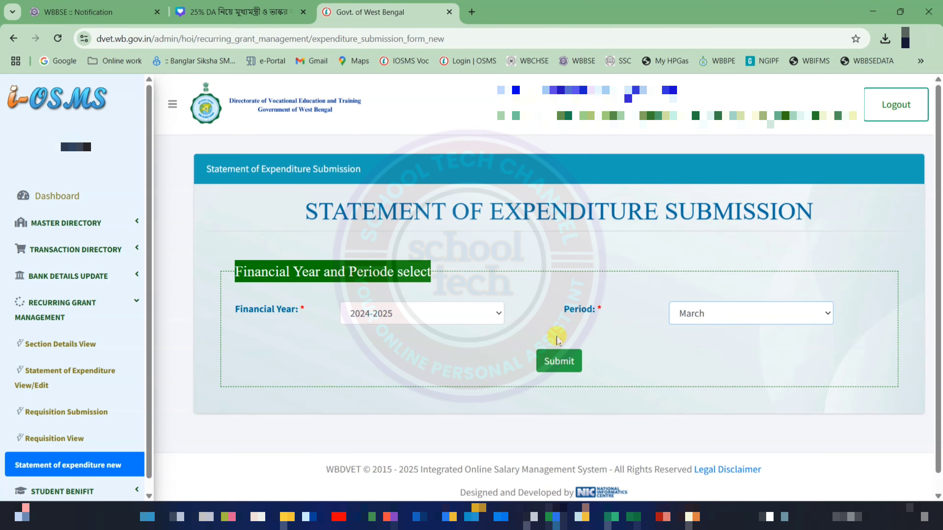
left_click(561, 361)
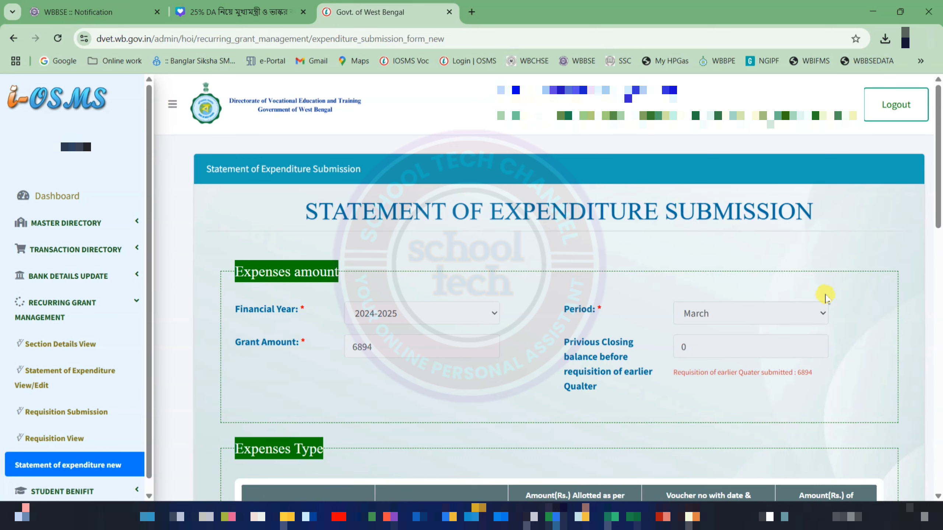
Enter expenditure amounts of 650 for Project Coordinator, 650 for Office Assistante, 520 for Helper and 3000 for the part-time Group-D head
scroll(284, 146, "down", 5)
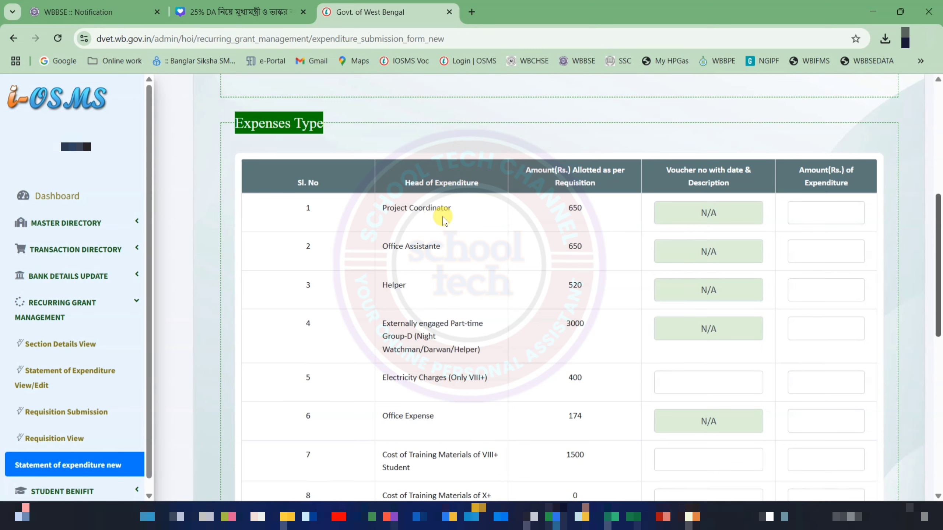
left_click(815, 215)
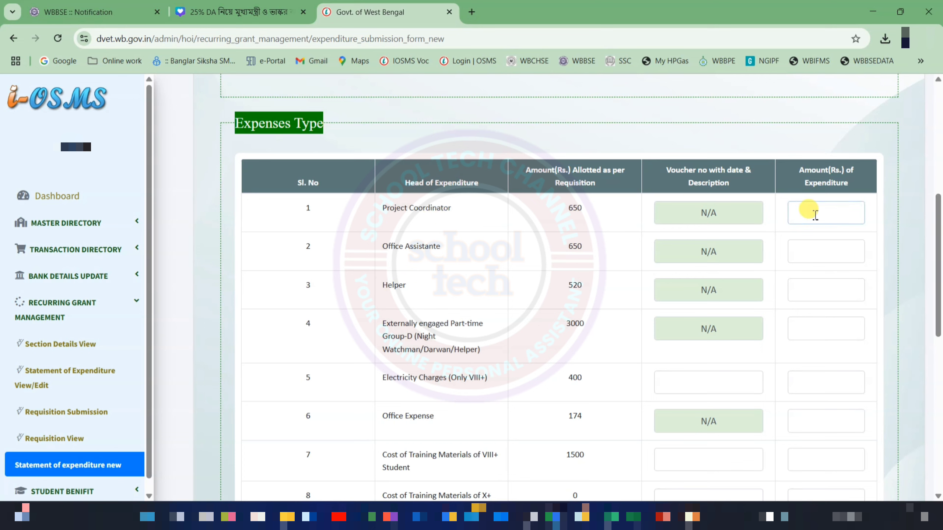
type("650")
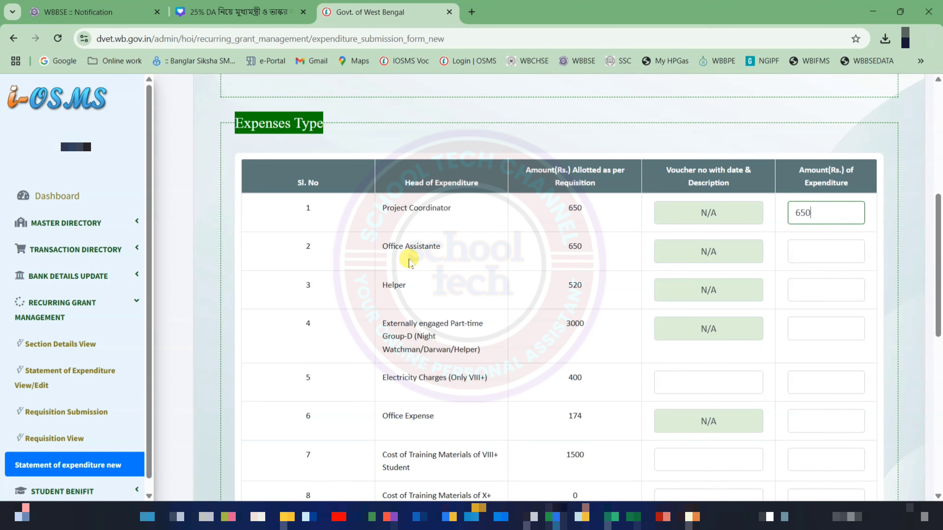
left_click(820, 256)
type("650")
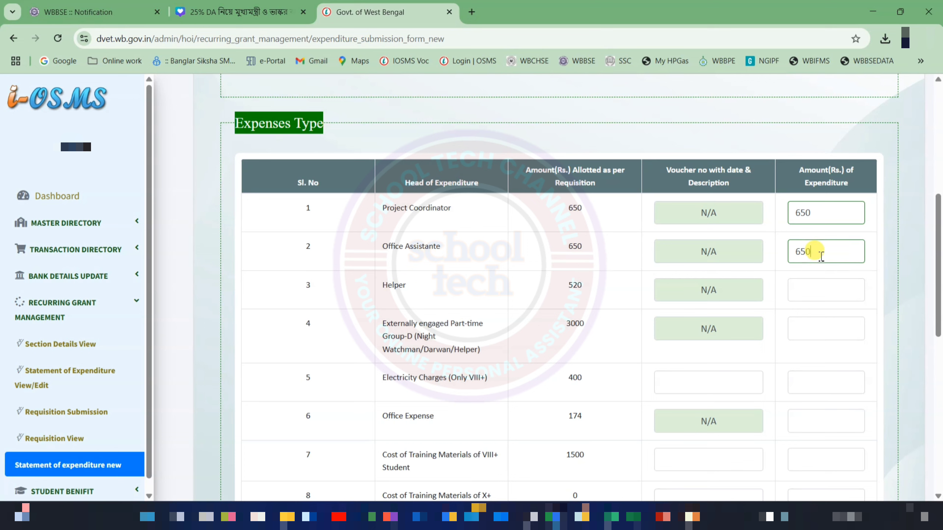
left_click(853, 293)
type("520")
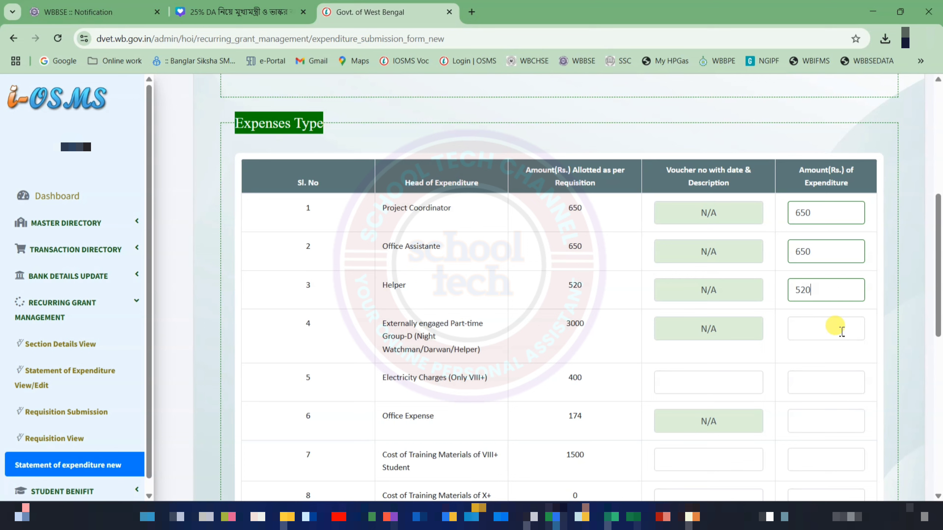
left_click(829, 326)
type("3000")
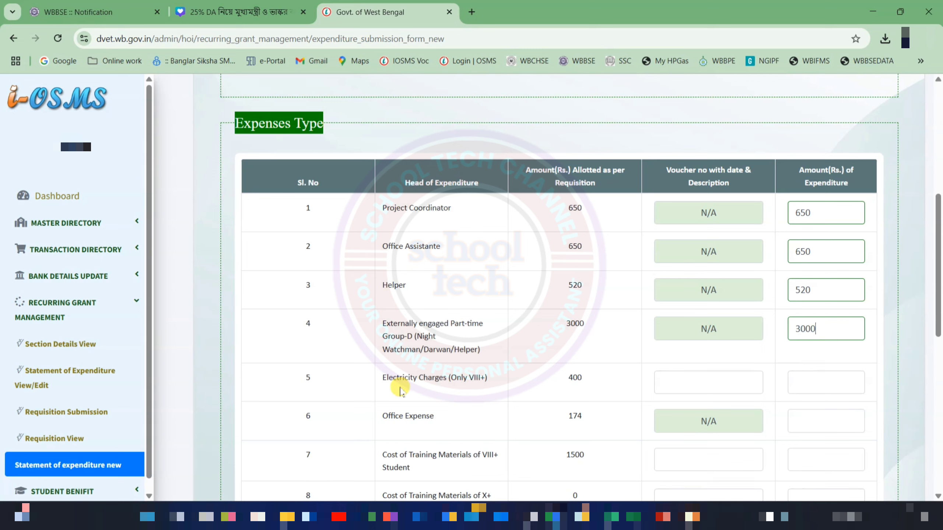
Fill in Electricity Charges with voucher "V1 DATED 19/5/25" and amount 400, and set the Office Expense amount to 174
left_click(674, 382)
type("V1 DATED 19/5/25")
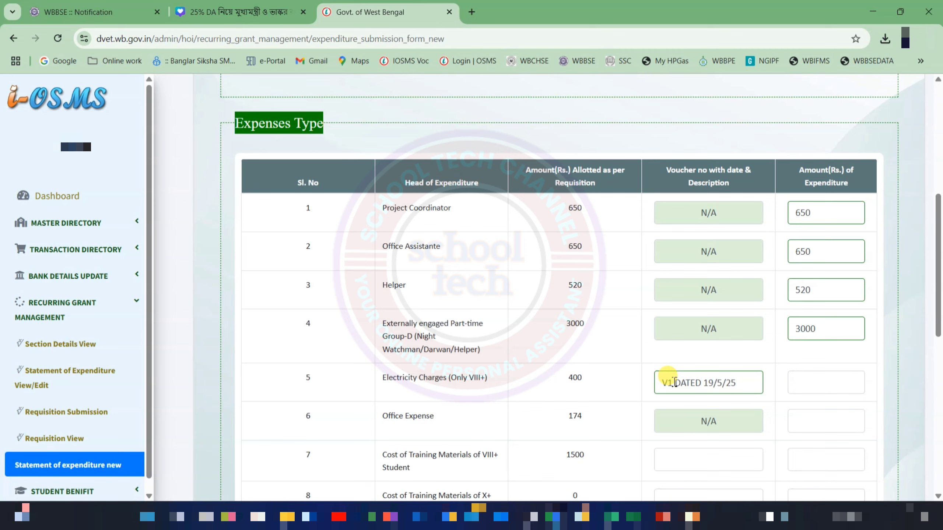
left_click(806, 382)
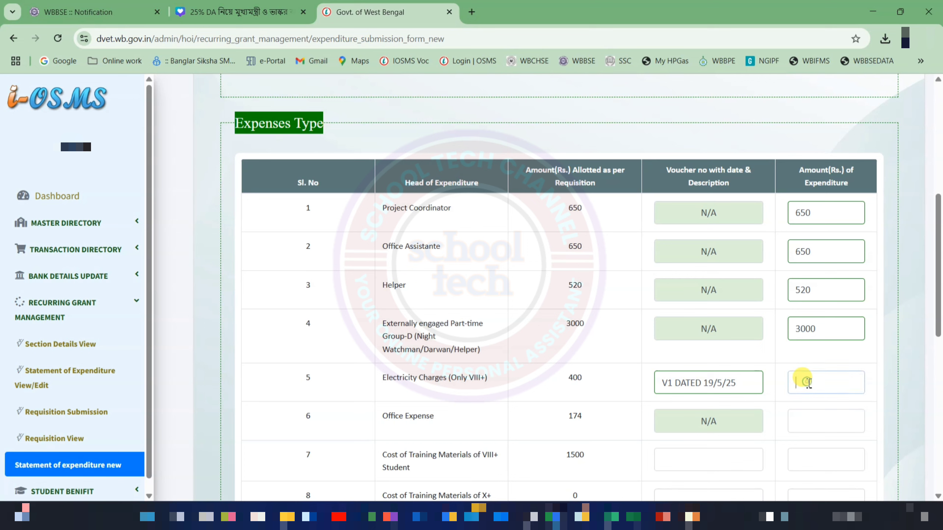
type("400")
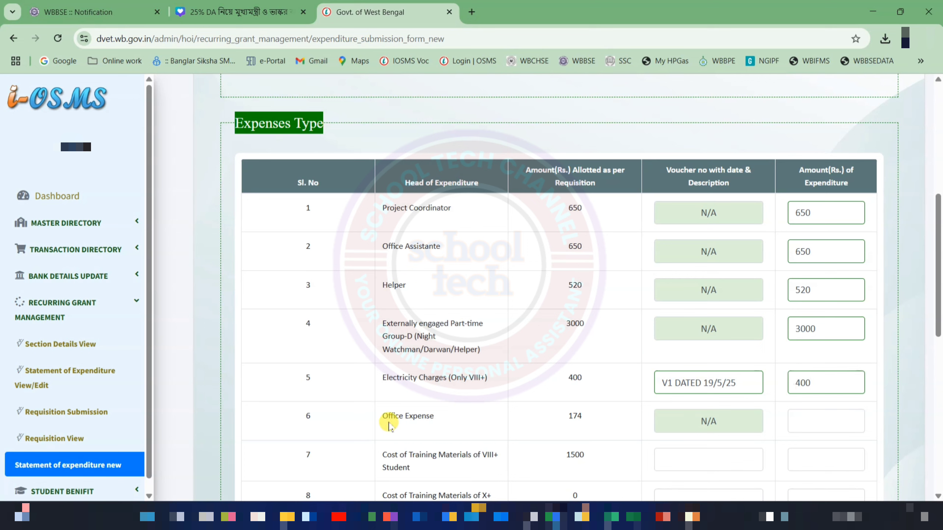
left_click(816, 420)
type("174")
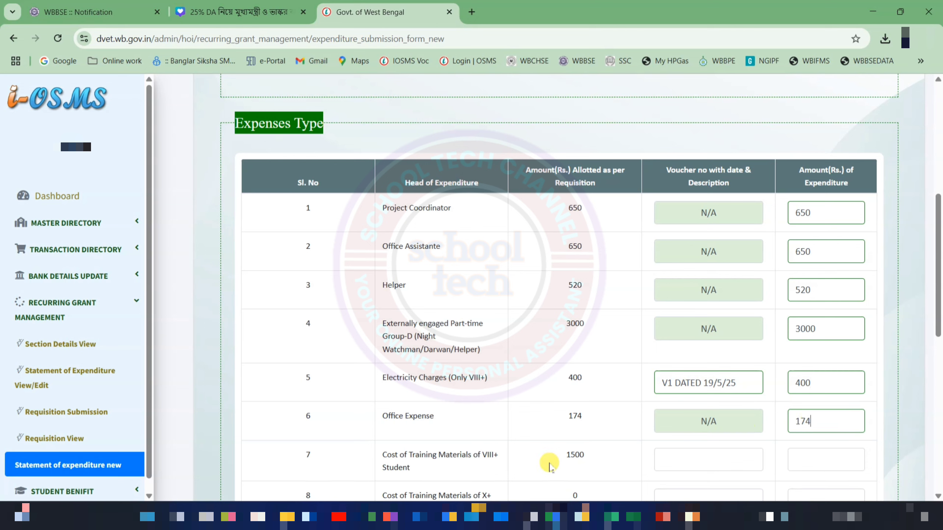
Enter voucher "V2 DATED 19/5/25" and amount 1500 for VIII+ training materials, and 0 for both the voucher and amount of X+ training materials
left_click(672, 457)
type("V2 DATED 19/5/25")
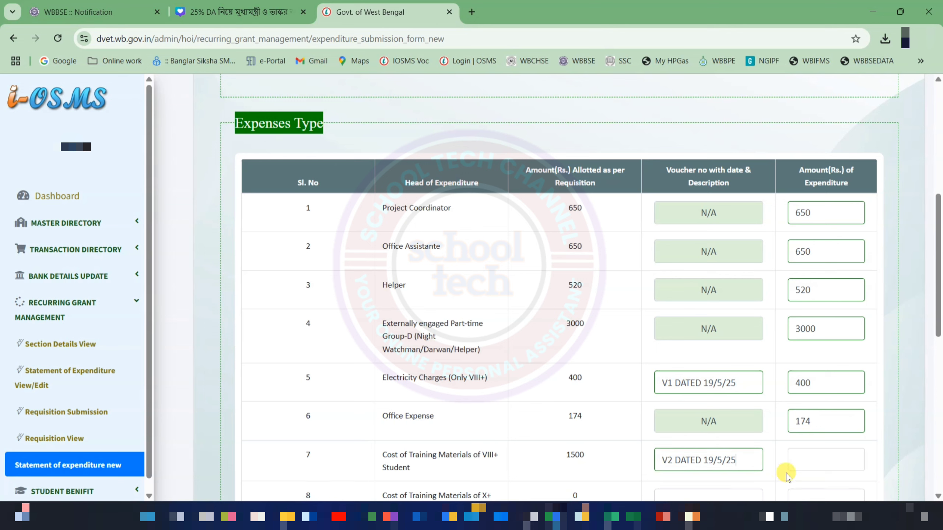
left_click(796, 463)
type("1500")
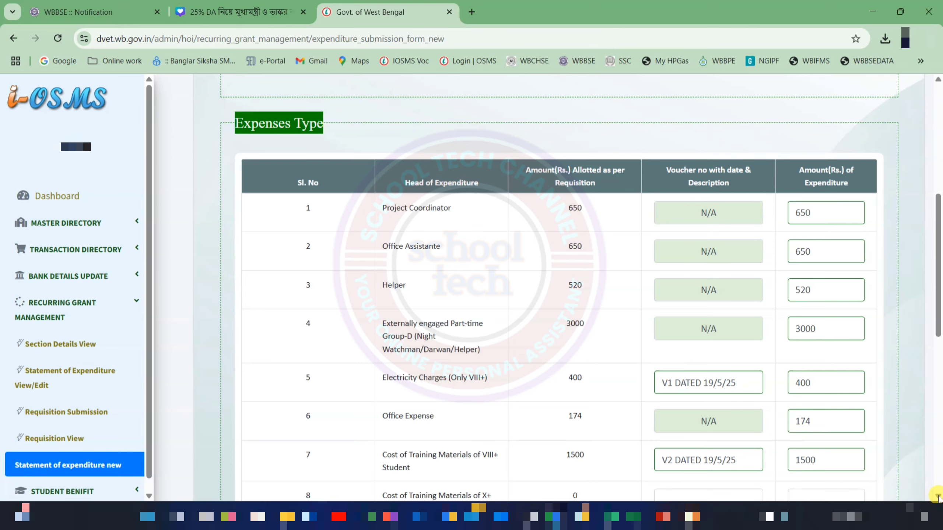
scroll(936, 497, "down", 10)
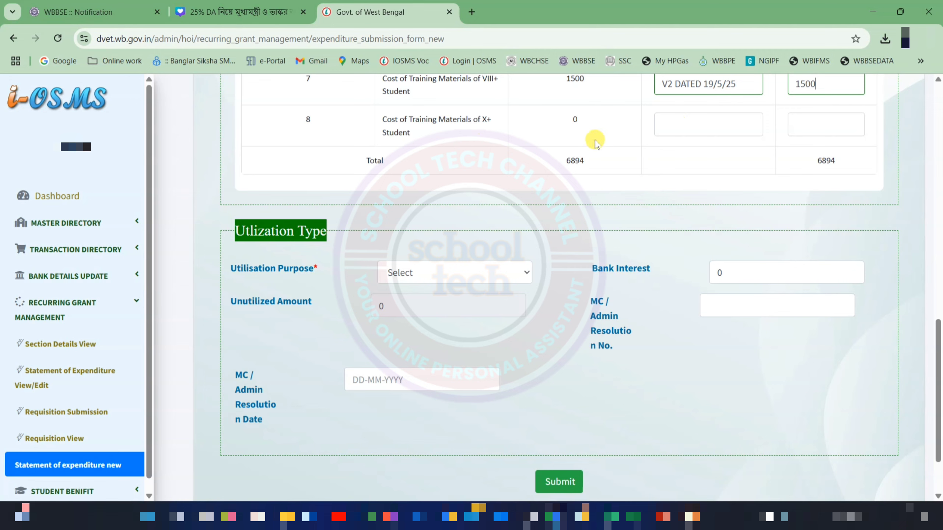
left_click(687, 126)
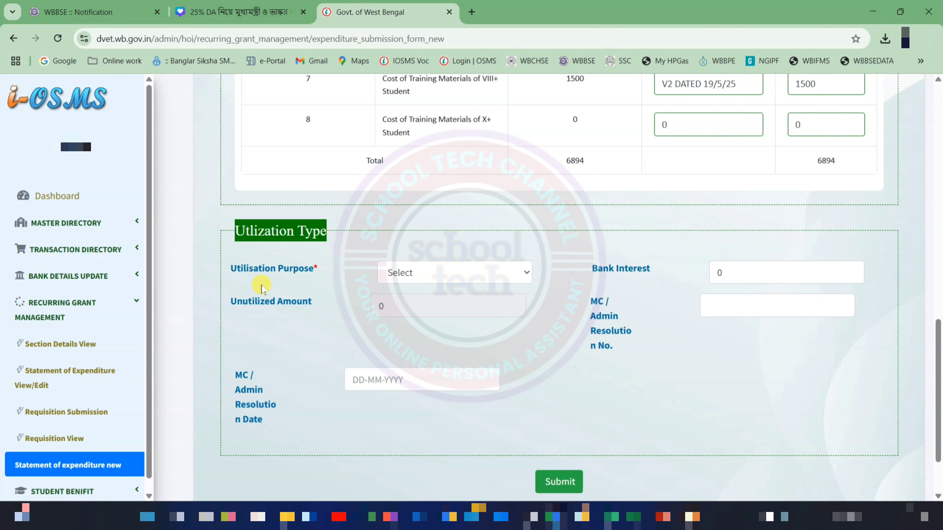
Set the utilisation purpose to Recurring, MC/Admin resolution number to 14/25 and resolution date to 05/19/2025, and submit the statement
left_click(452, 274)
left_click(441, 310)
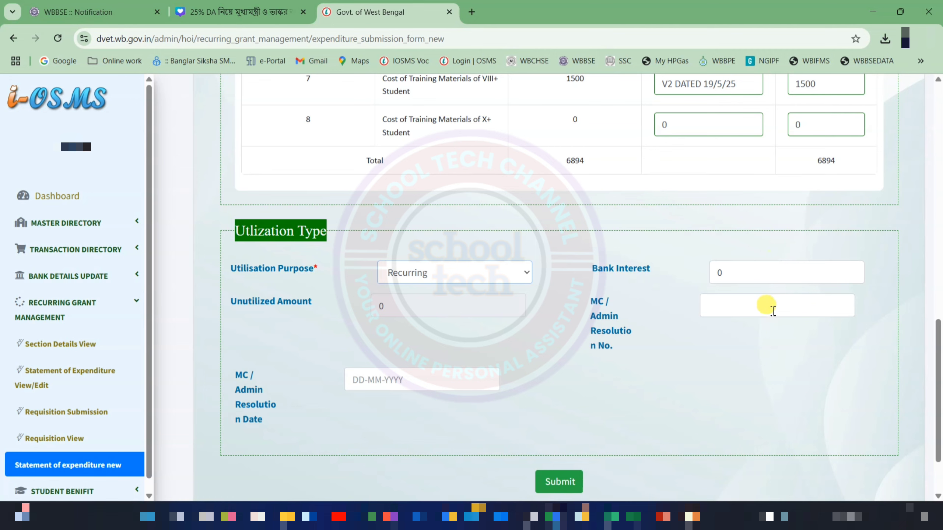
left_click(745, 306)
type("14/25")
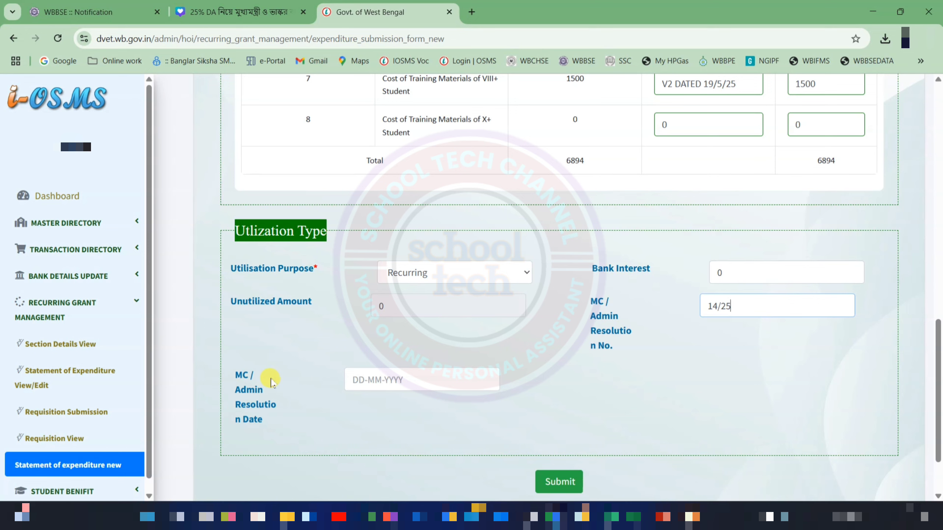
left_click(370, 383)
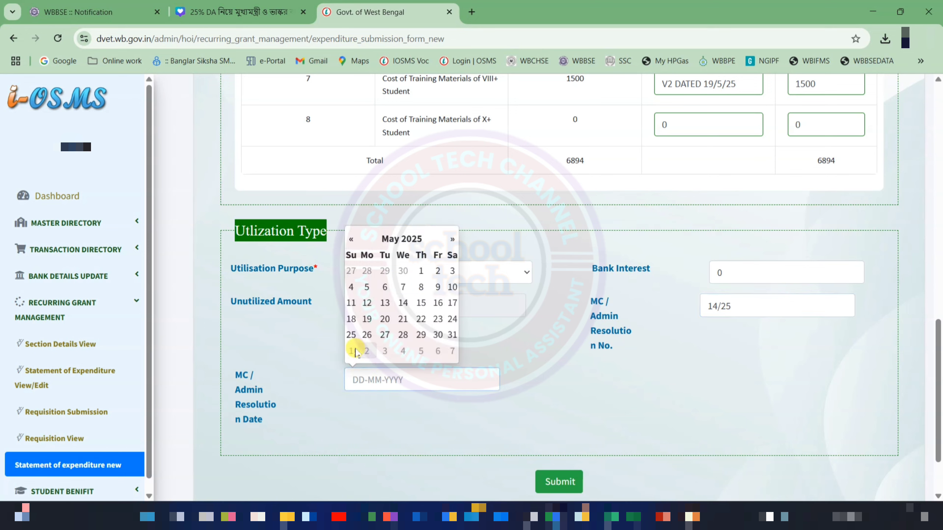
left_click(368, 320)
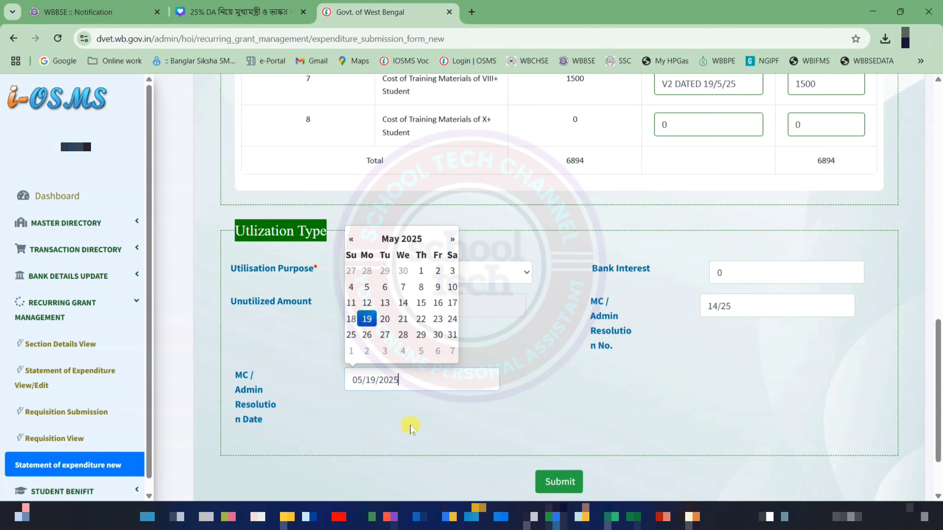
left_click(414, 441)
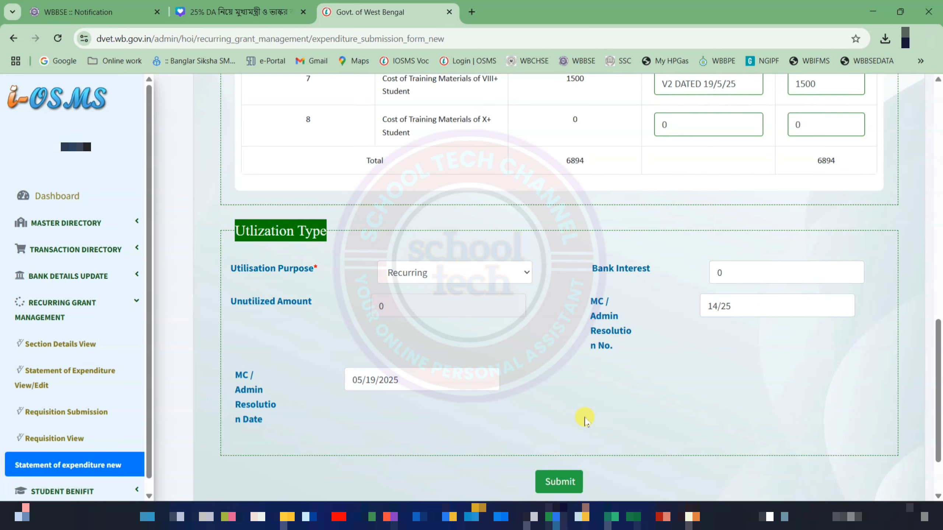
scroll(612, 409, "up", 1)
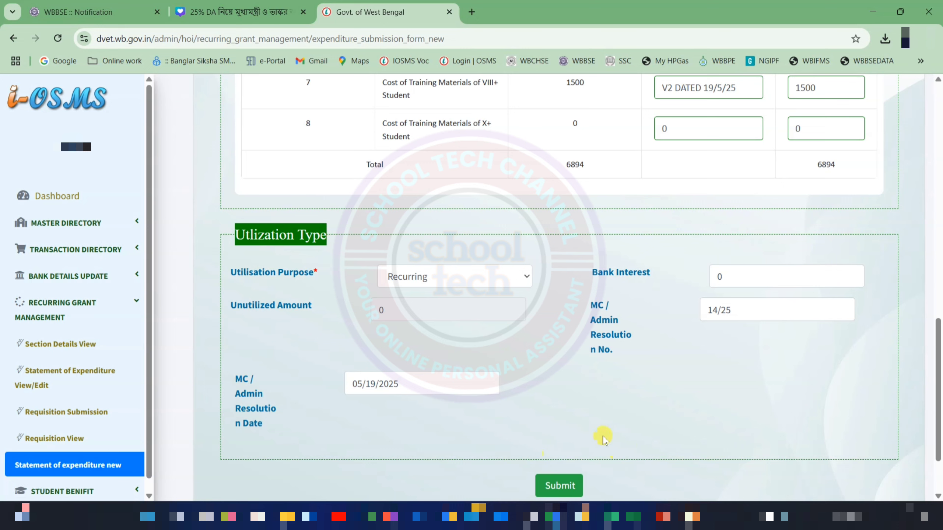
left_click(569, 491)
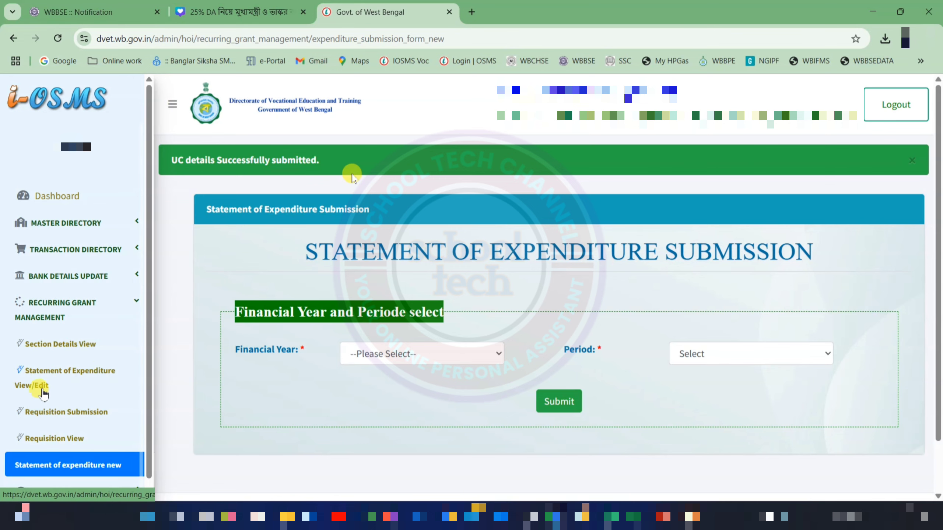
Bring up the submitted expenditure statement for 2024-2025, March, and forward its UC details to the Nodal Office
left_click(108, 371)
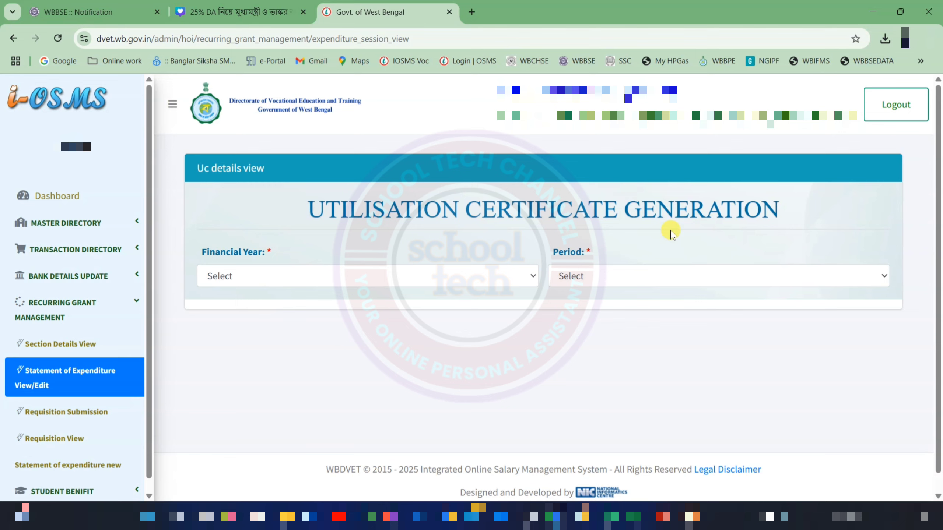
left_click(264, 278)
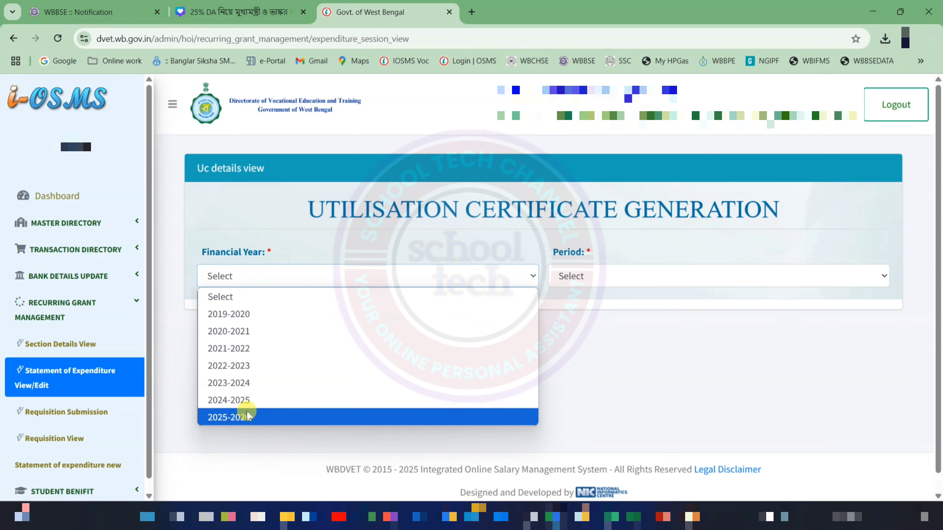
left_click(248, 400)
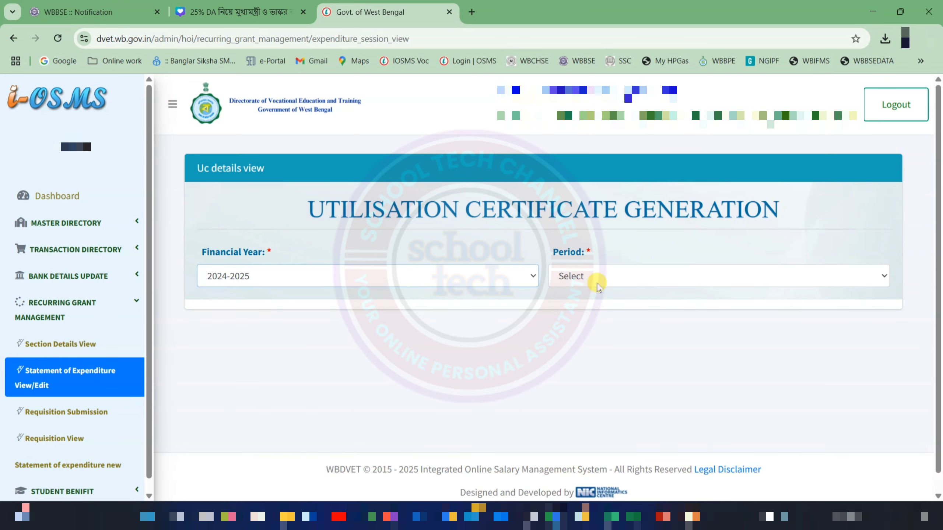
left_click(579, 277)
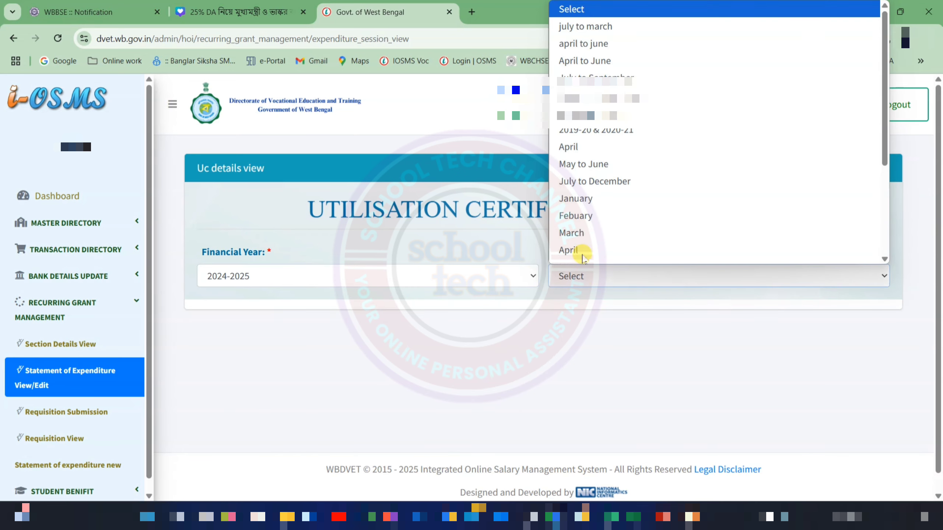
scroll(579, 245, "down", 1)
left_click(579, 222)
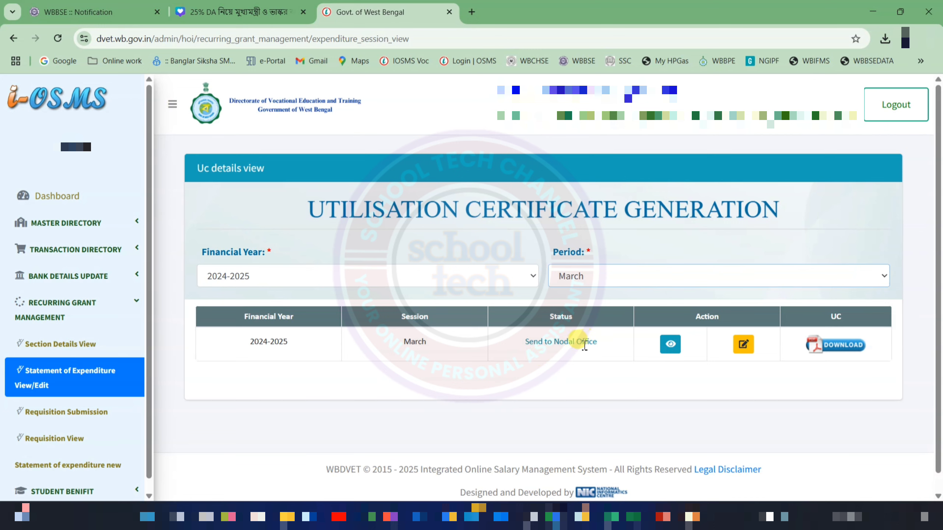
left_click(617, 348)
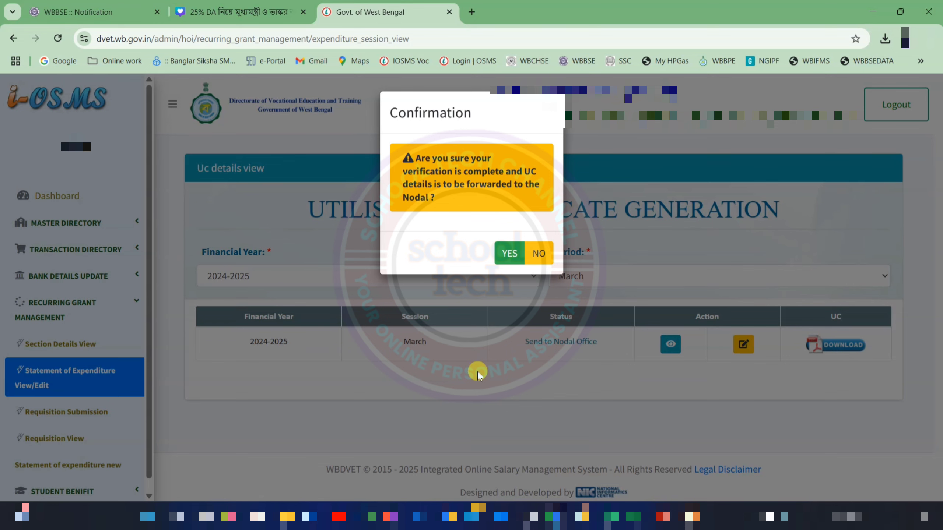
left_click(507, 254)
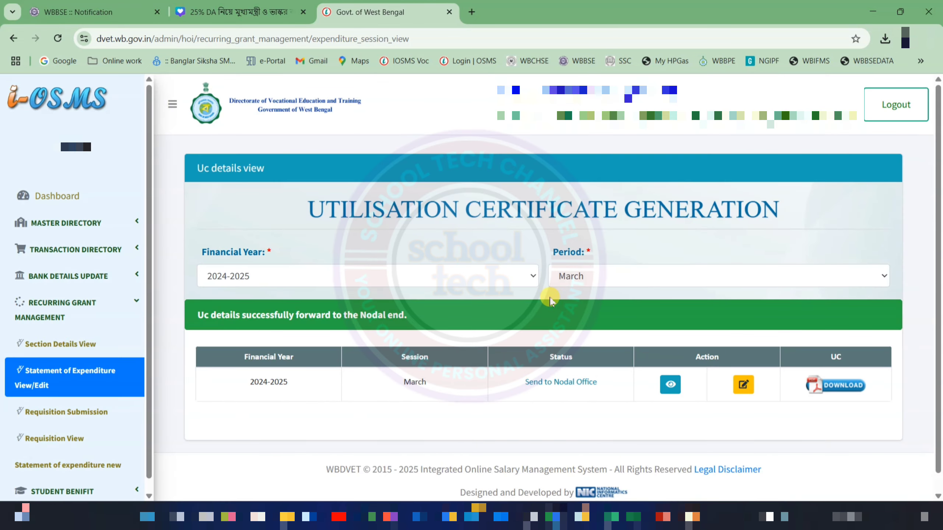